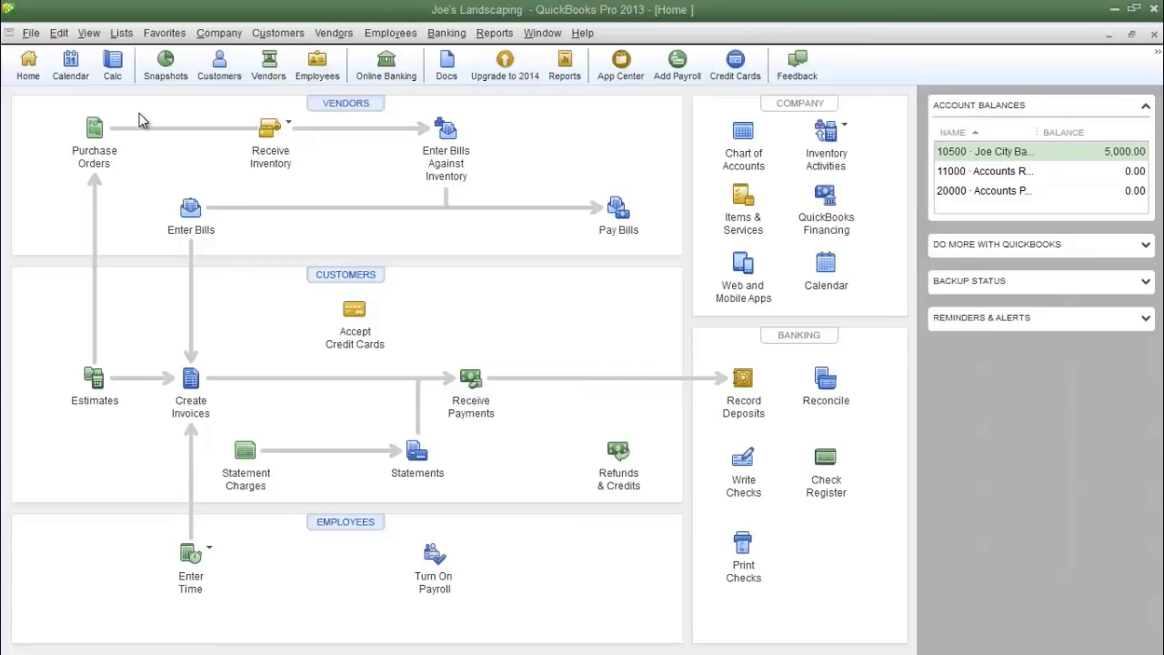
# - Start a new Inventory Part item from the Item List and name it Roses
pyautogui.click(119, 36)
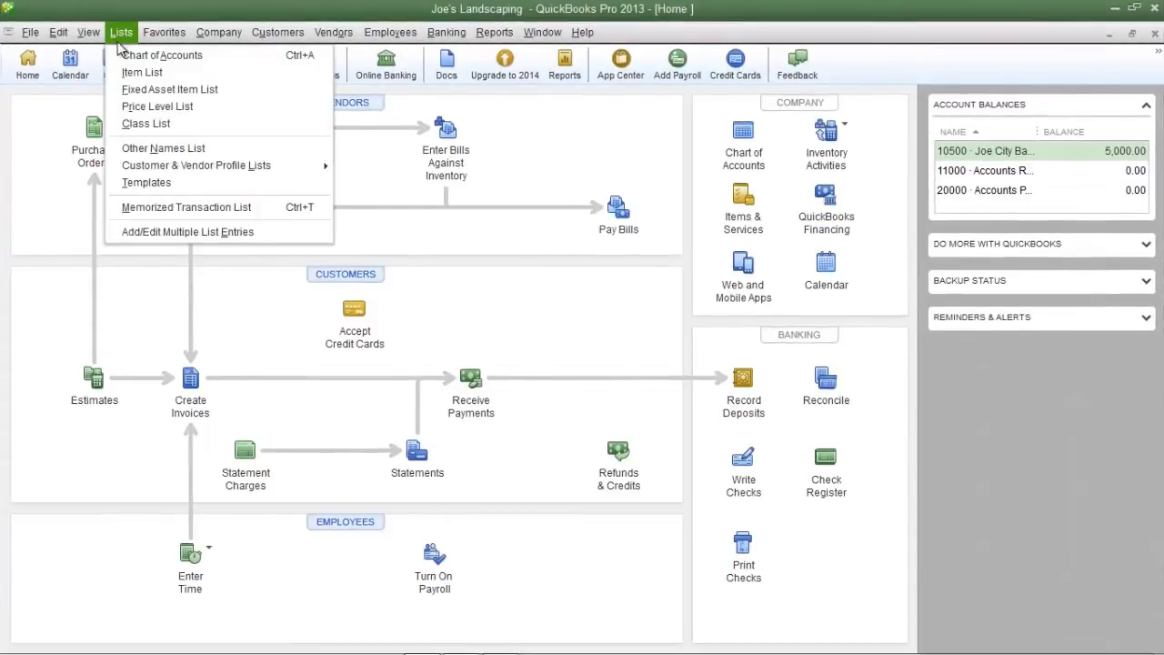
pyautogui.click(135, 72)
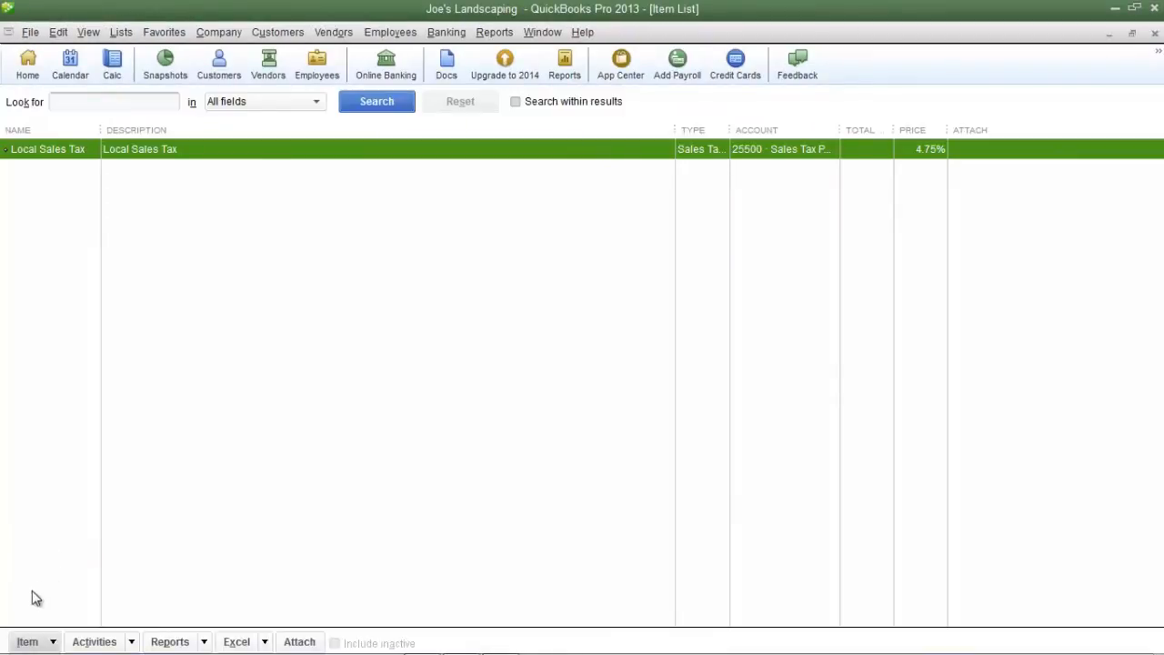
pyautogui.click(29, 642)
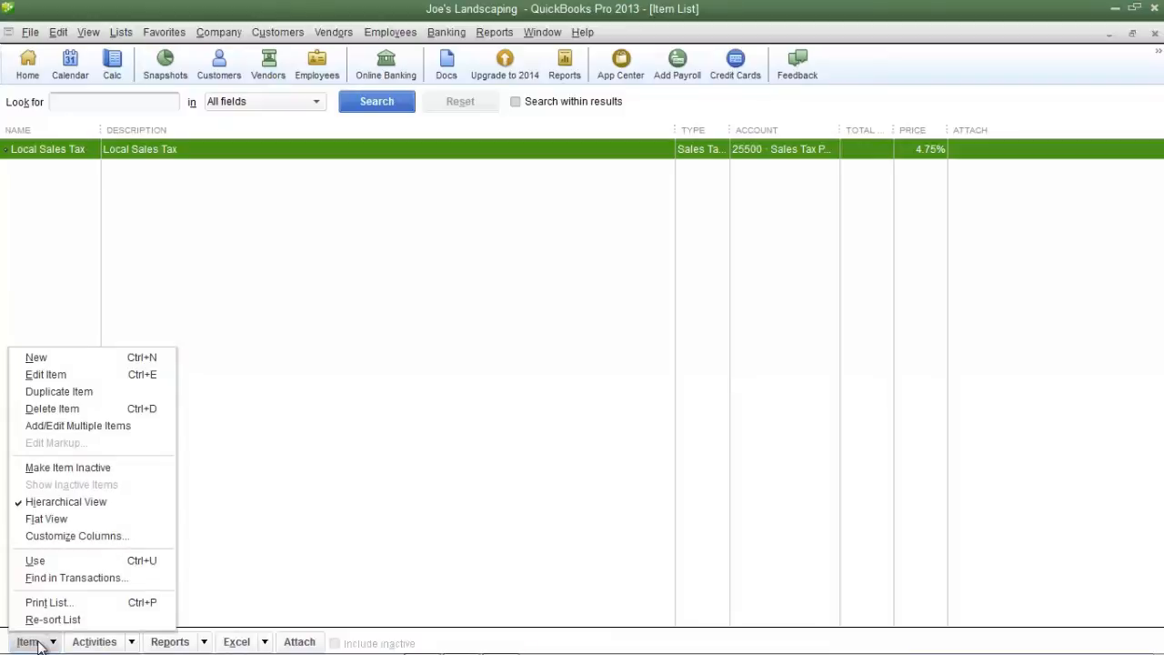
pyautogui.click(38, 364)
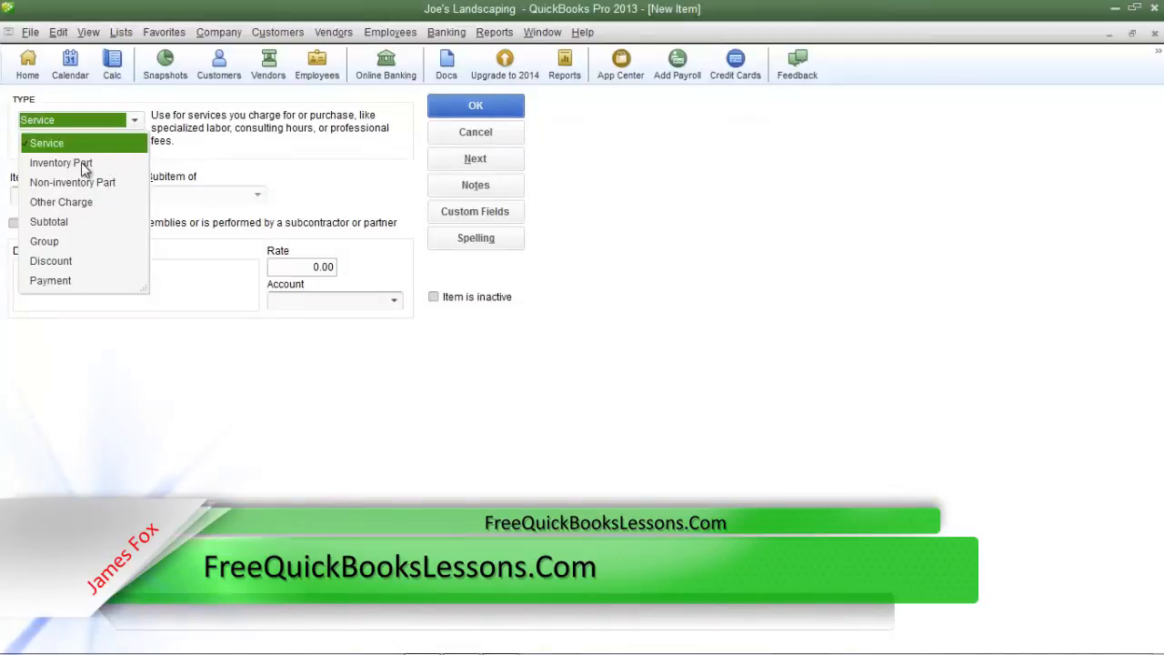
pyautogui.click(83, 167)
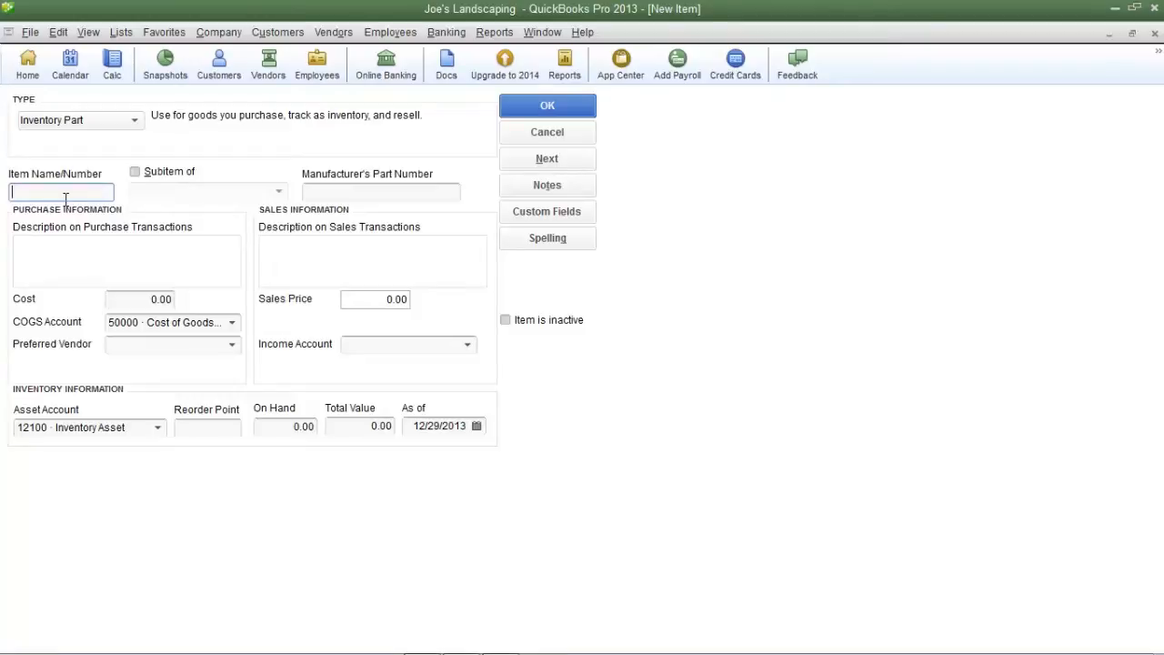
pyautogui.write('Roses')
# - Assign the Roses item to the 40100 · Flowers income account and save the item
pyautogui.click(136, 254)
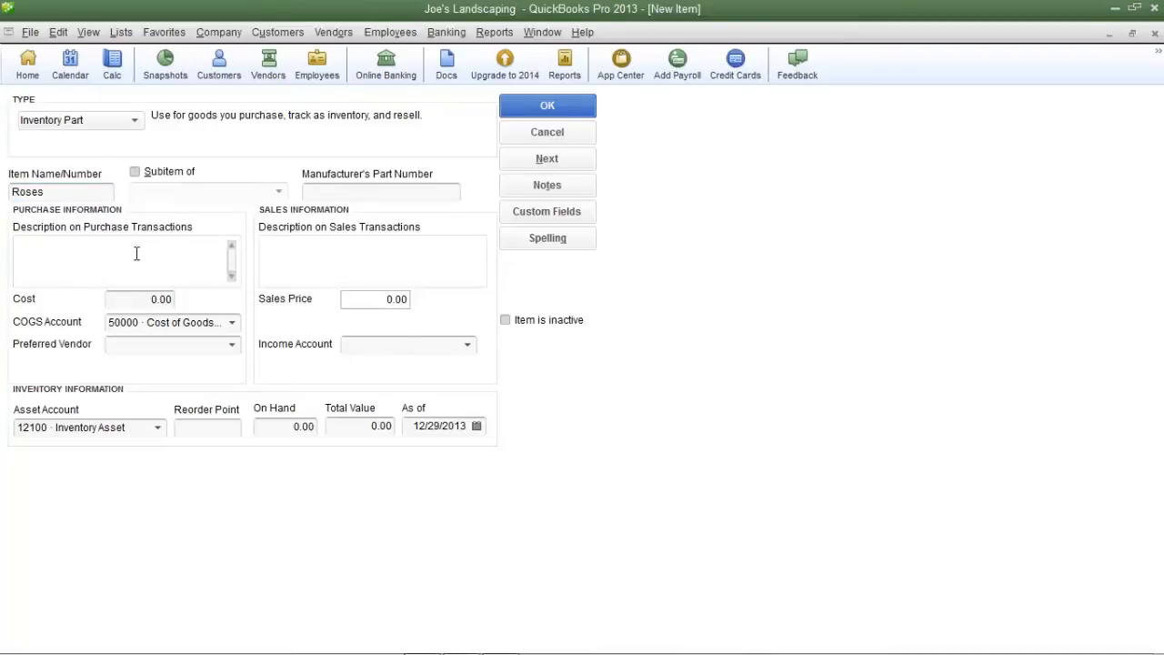
pyautogui.click(385, 194)
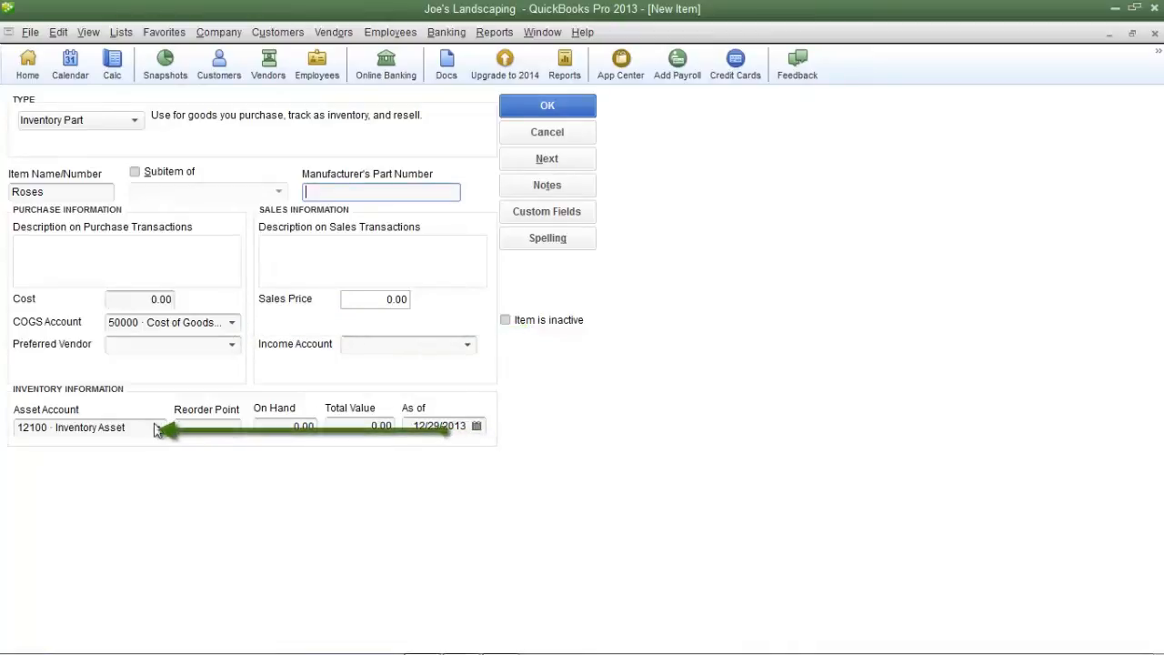
pyautogui.click(468, 351)
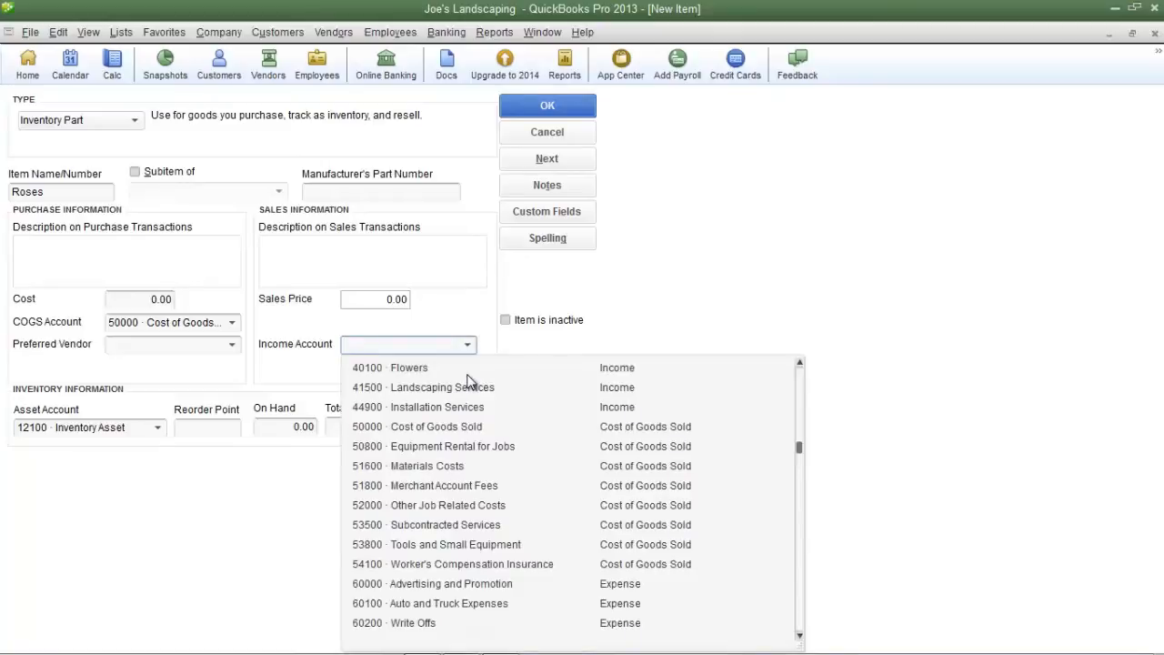
pyautogui.click(432, 366)
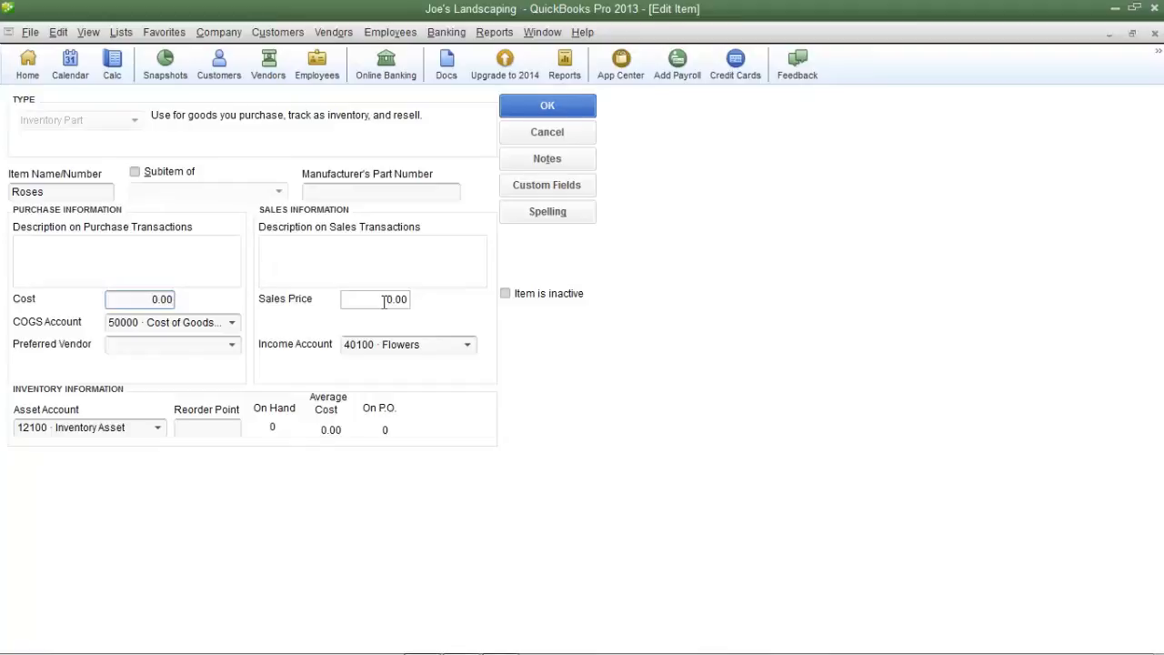
pyautogui.click(548, 107)
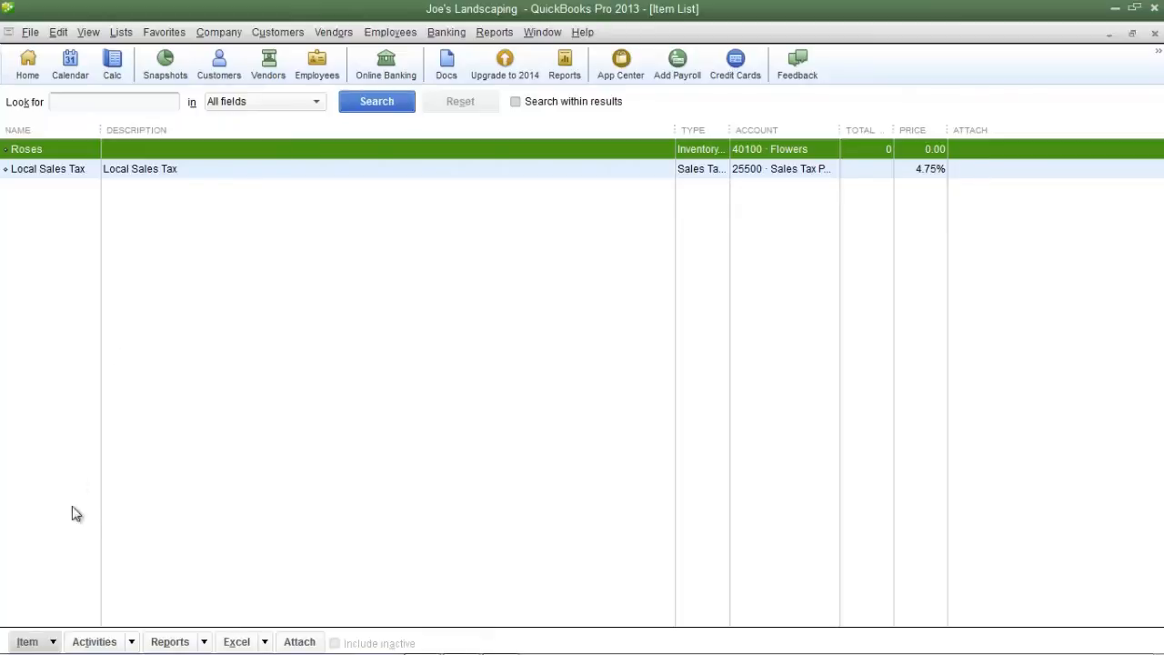
# - Start another new Inventory Part item named Pink Roses and make it a subitem of Roses
pyautogui.click(28, 643)
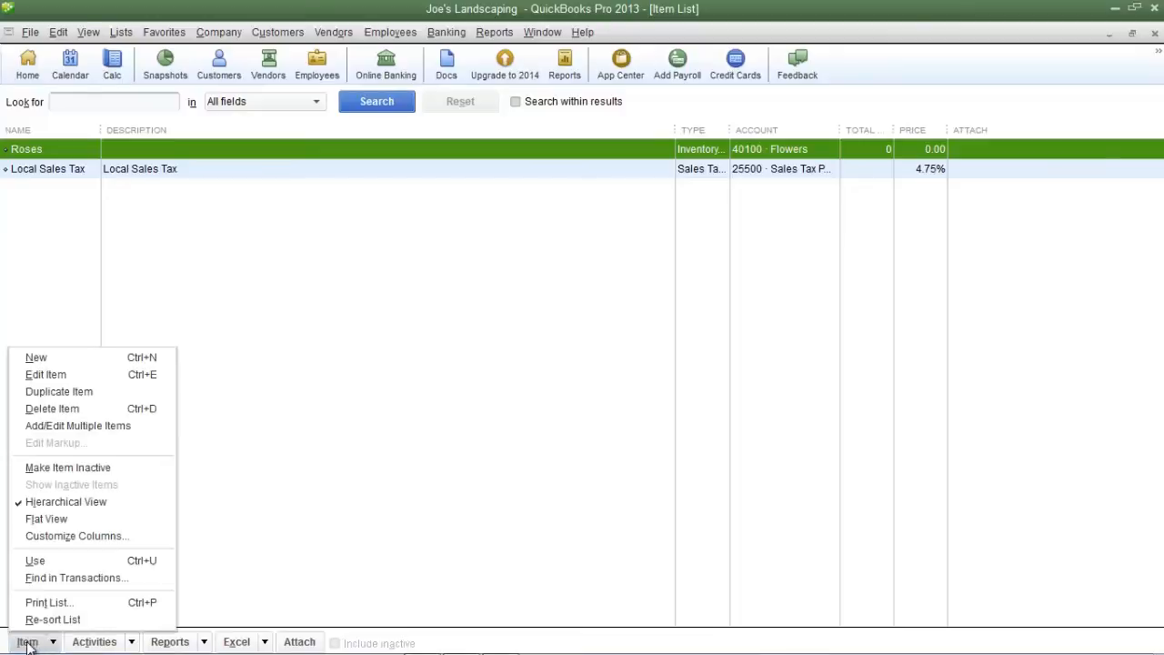
pyautogui.click(38, 356)
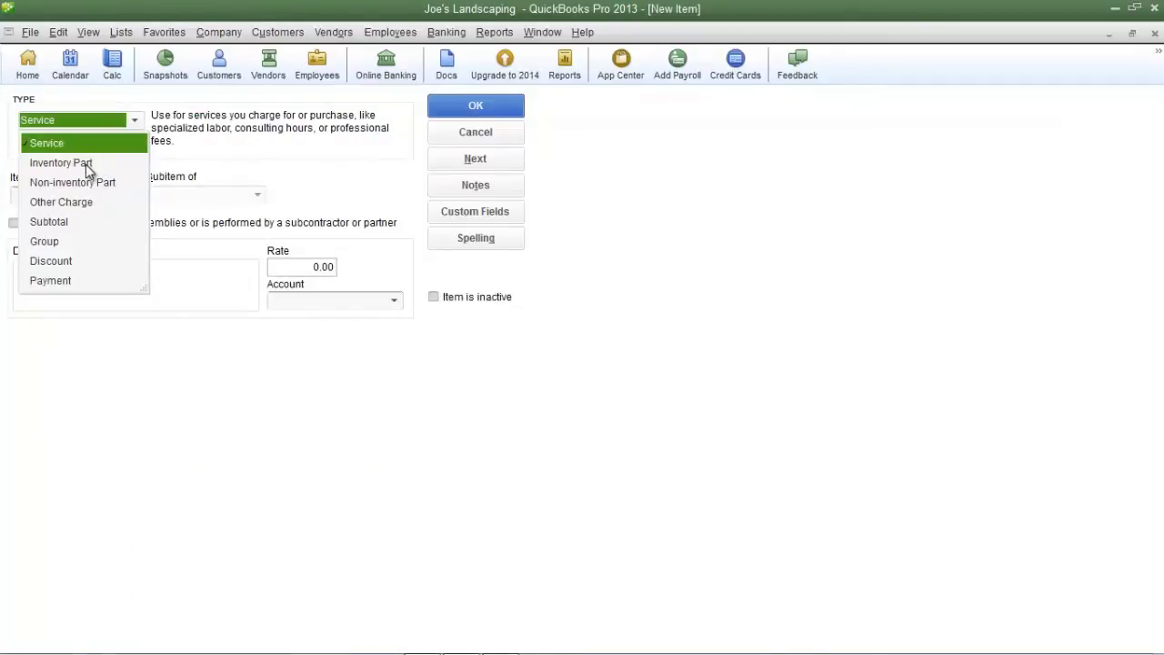
pyautogui.click(86, 165)
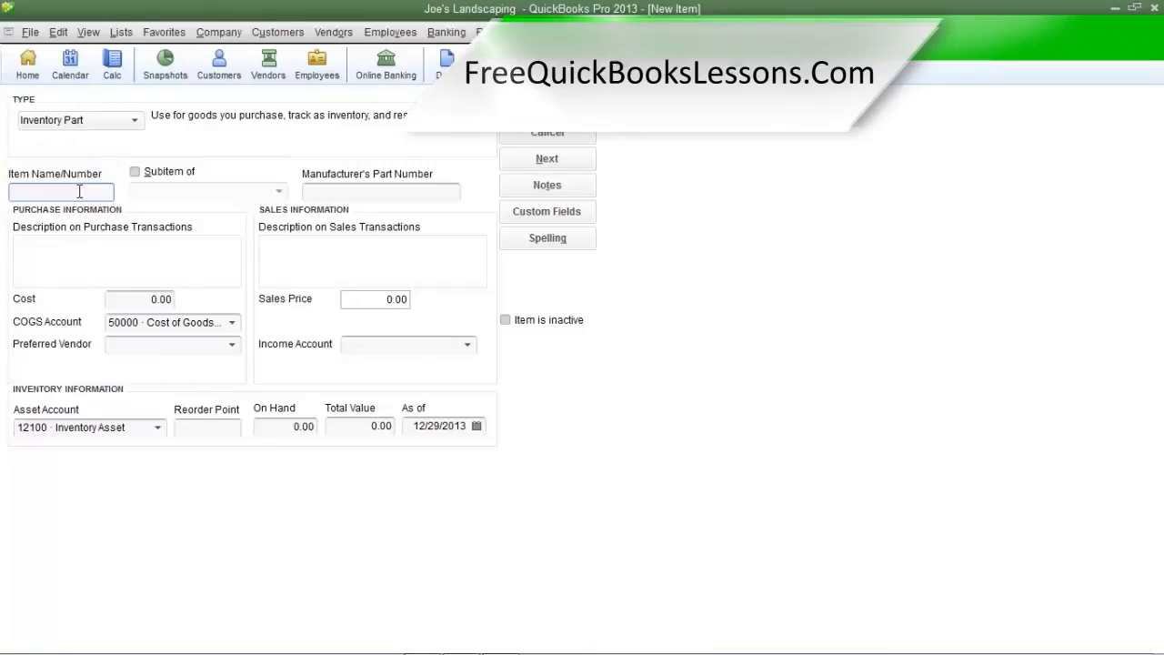
pyautogui.write('Pink Roses')
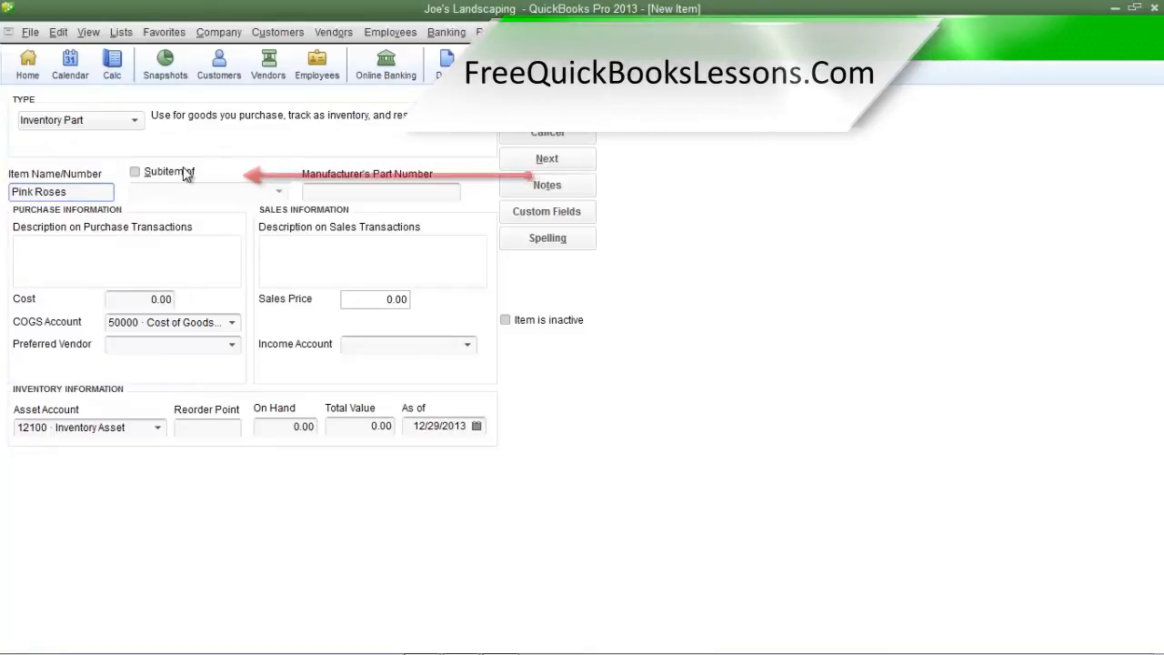
pyautogui.click(135, 173)
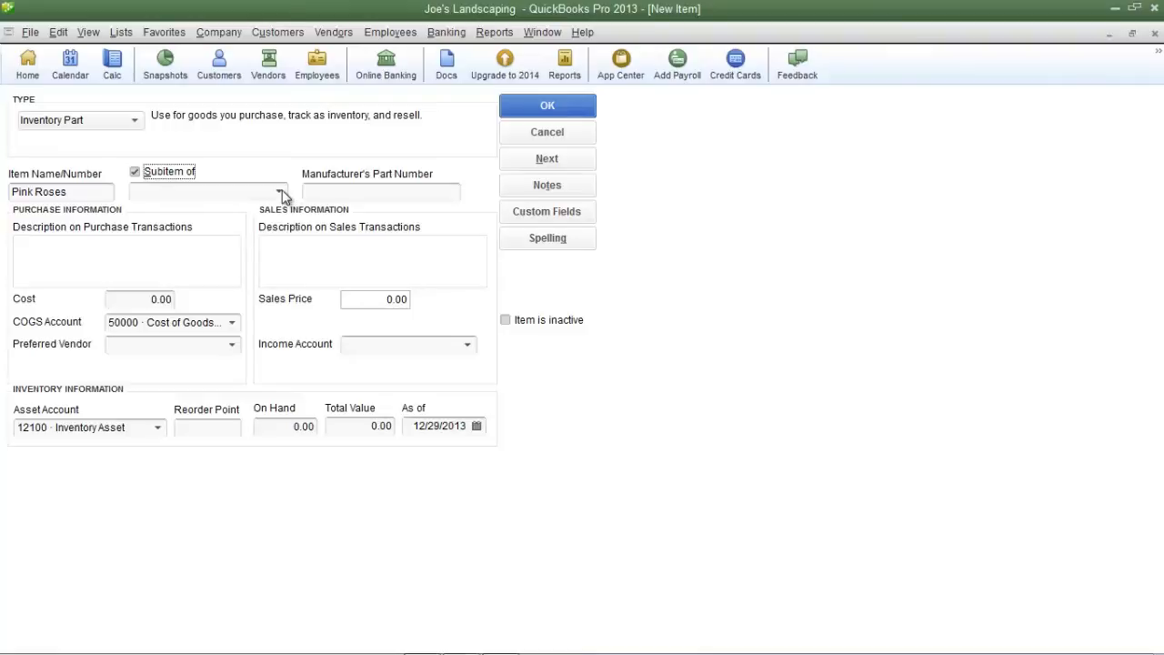
pyautogui.click(280, 191)
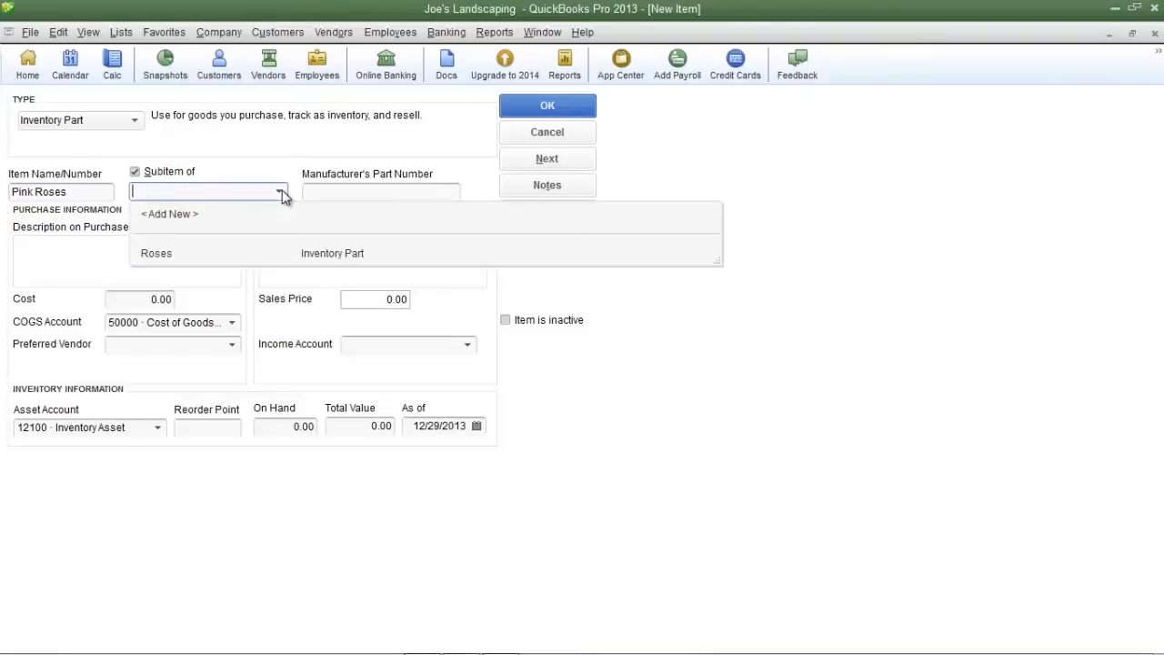
pyautogui.click(270, 253)
# - Give Pink Roses the manufacturer's part number 12345 and the purchase description "Long Stem Pink Roses"
pyautogui.click(372, 192)
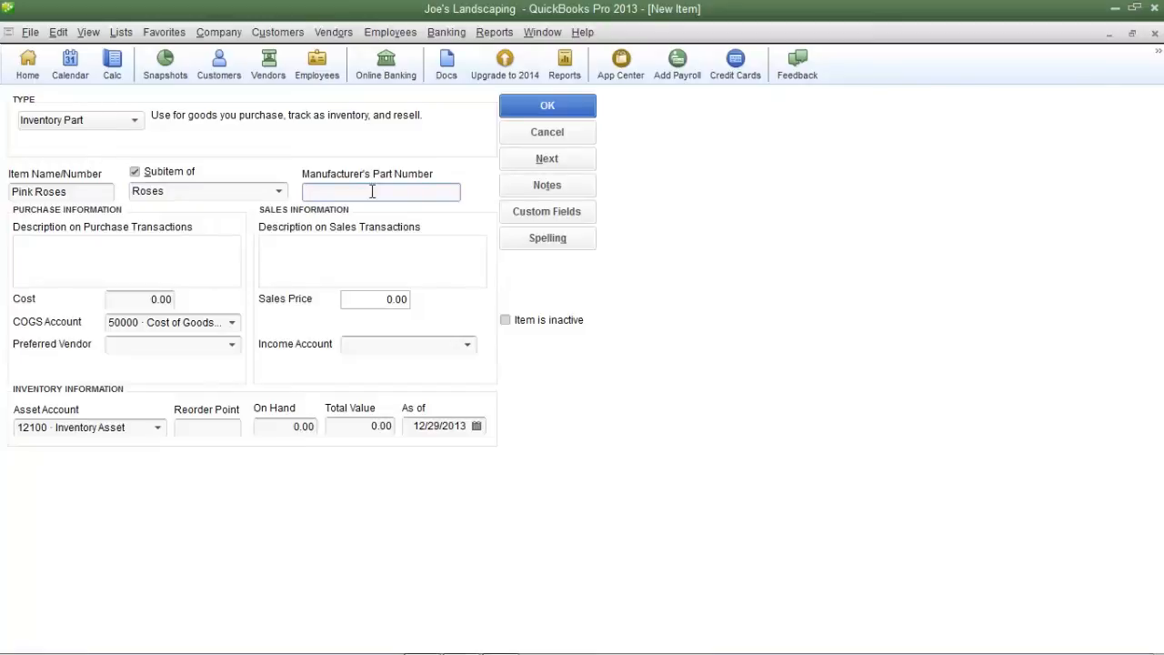
pyautogui.write('12345')
pyautogui.click(100, 245)
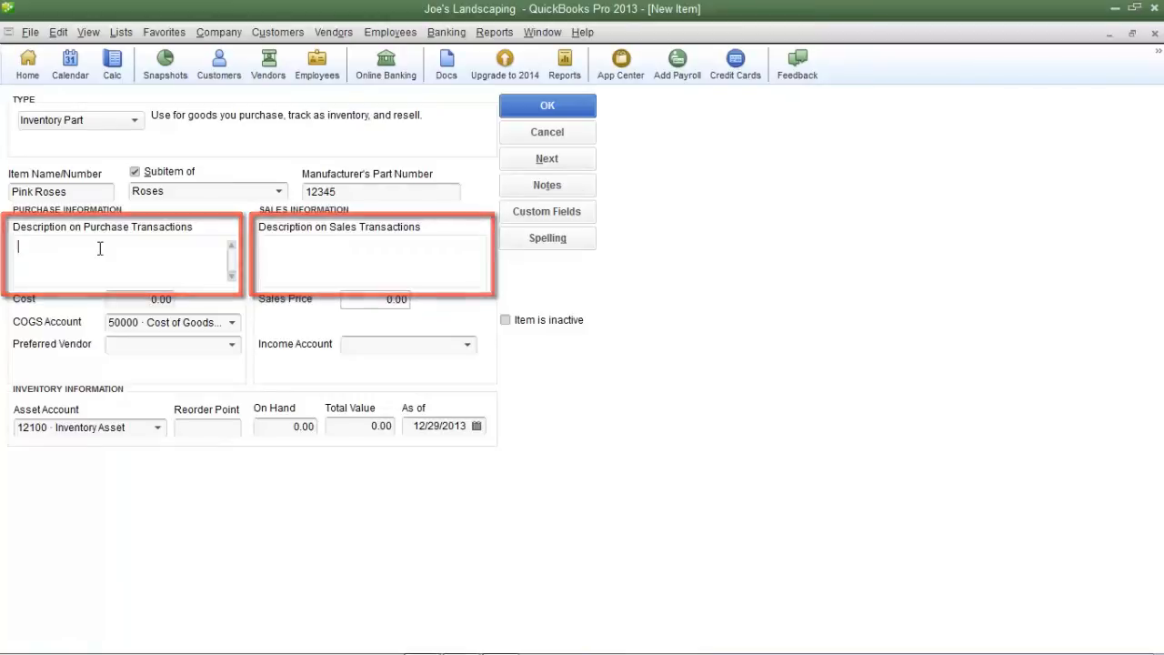
pyautogui.write('Long Stem Pink Roses')
# - Set the Pink Roses cost to 25.00 and choose 50000 · Cost of Goods Sold as its COGS account
pyautogui.click(121, 299)
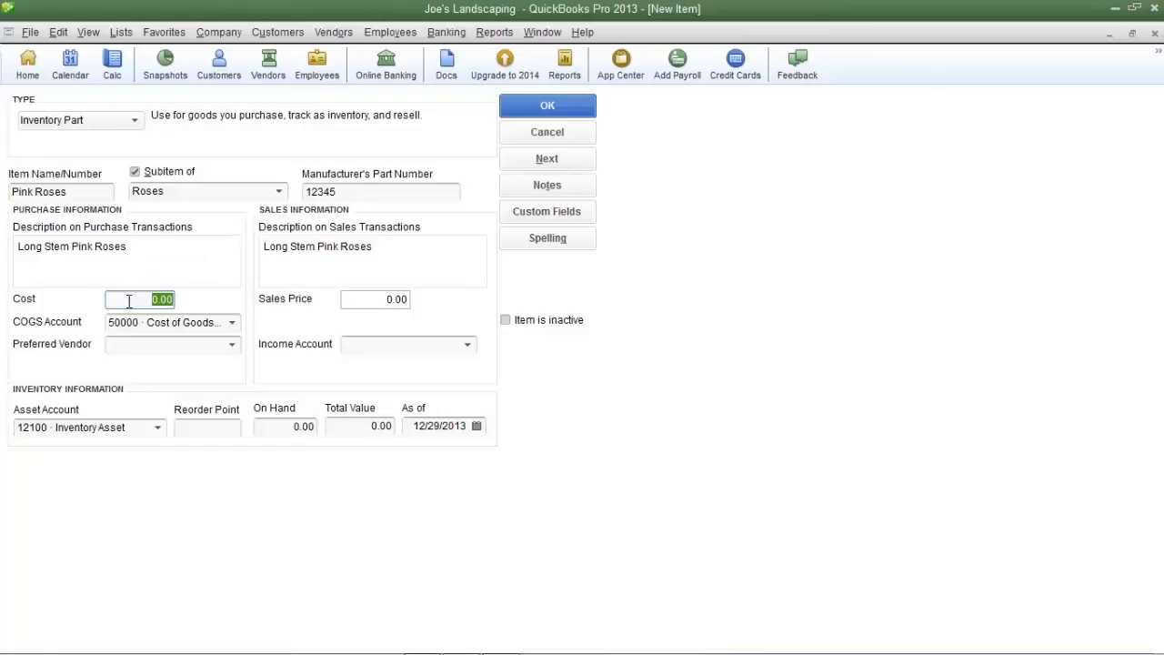
pyautogui.write('25')
pyautogui.press('Tab')
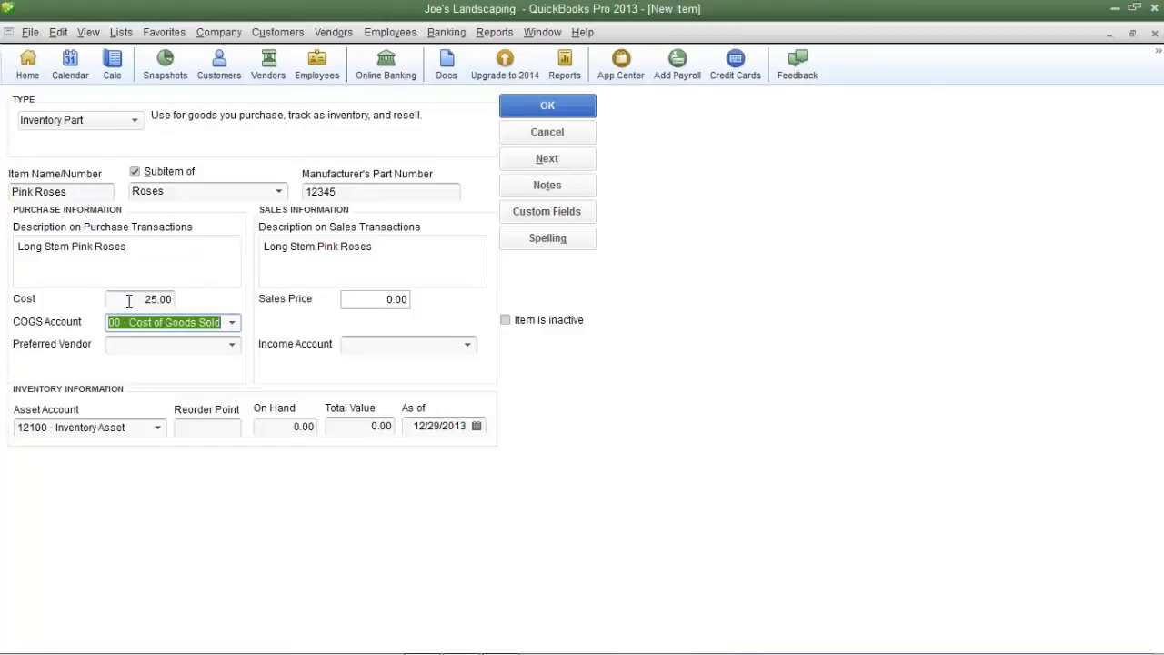
pyautogui.click(110, 323)
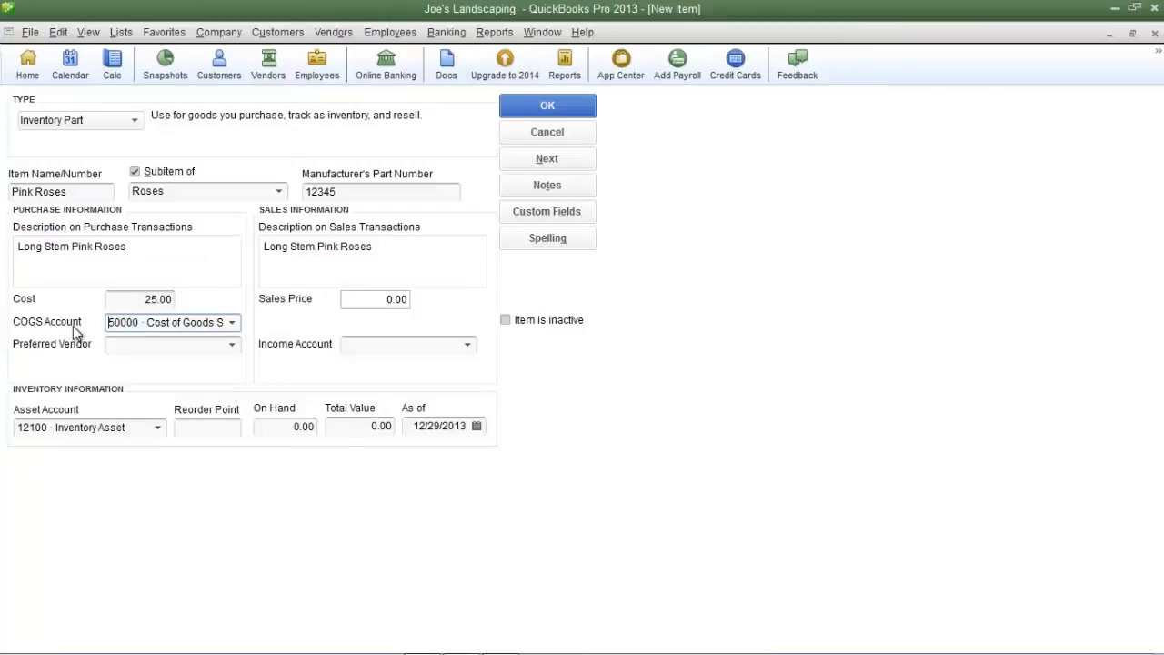
pyautogui.click(233, 323)
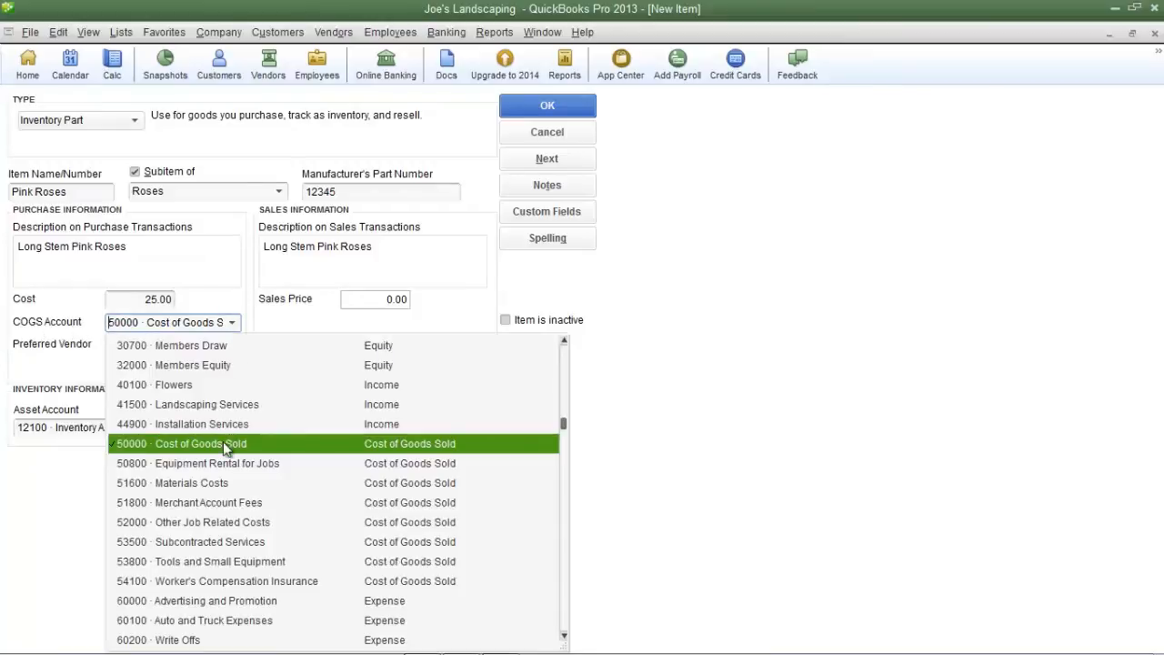
pyautogui.click(223, 443)
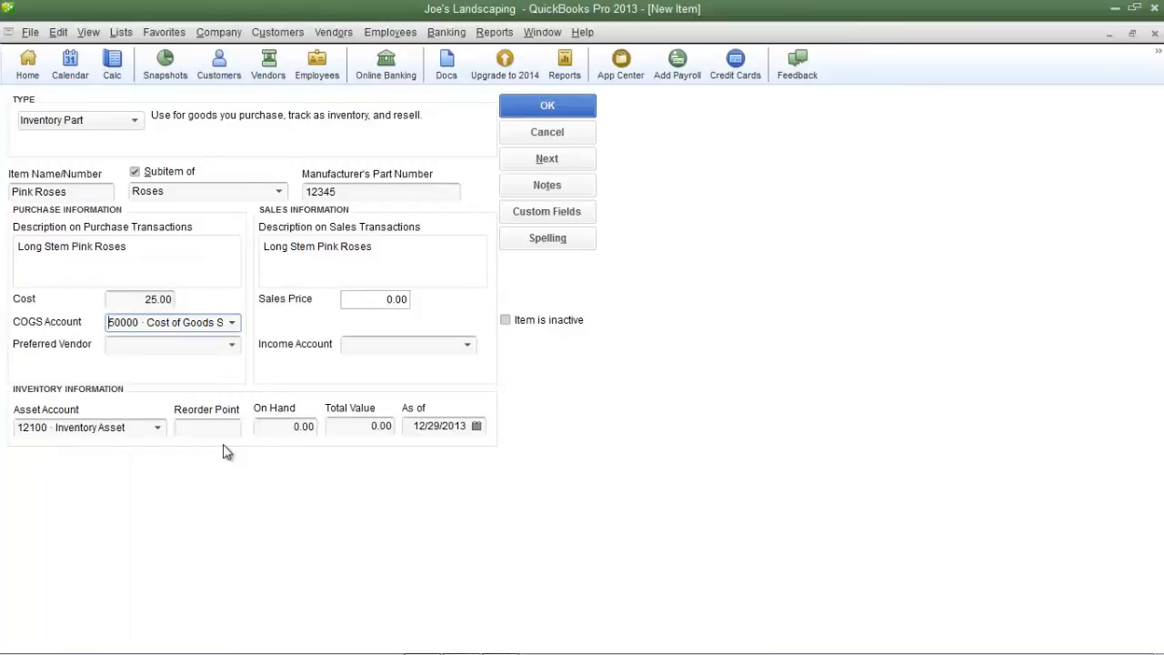
# - Set the Pink Roses sales price to 50.00 and its income account to 40100 · Flowers
pyautogui.click(357, 300)
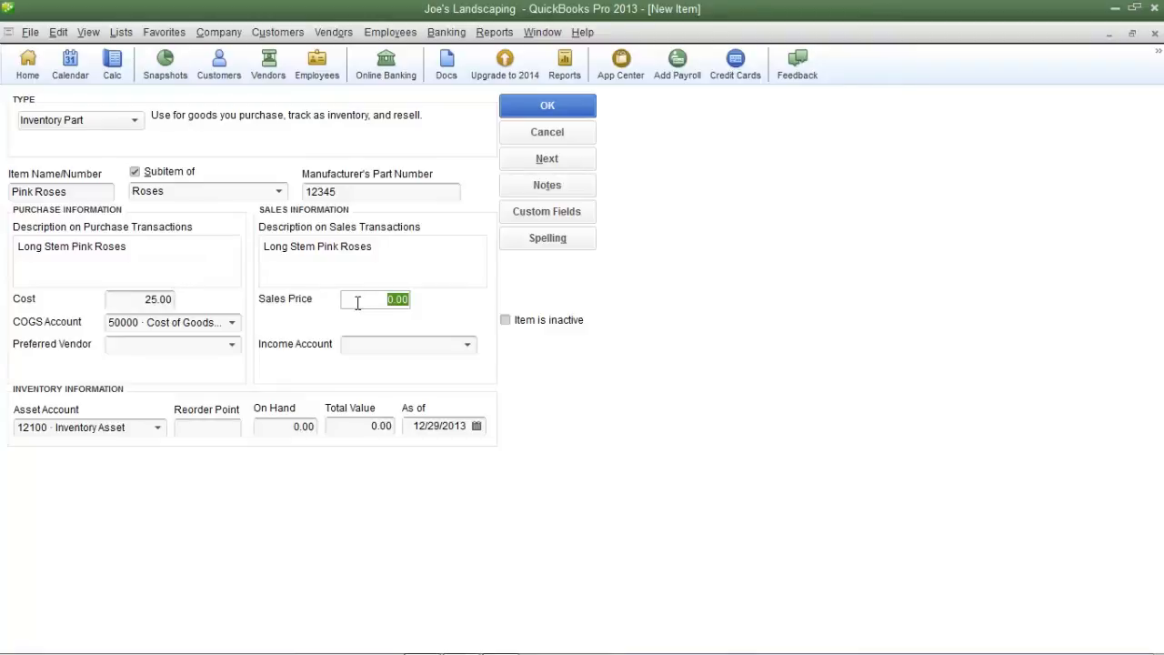
pyautogui.write('50')
pyautogui.click(449, 345)
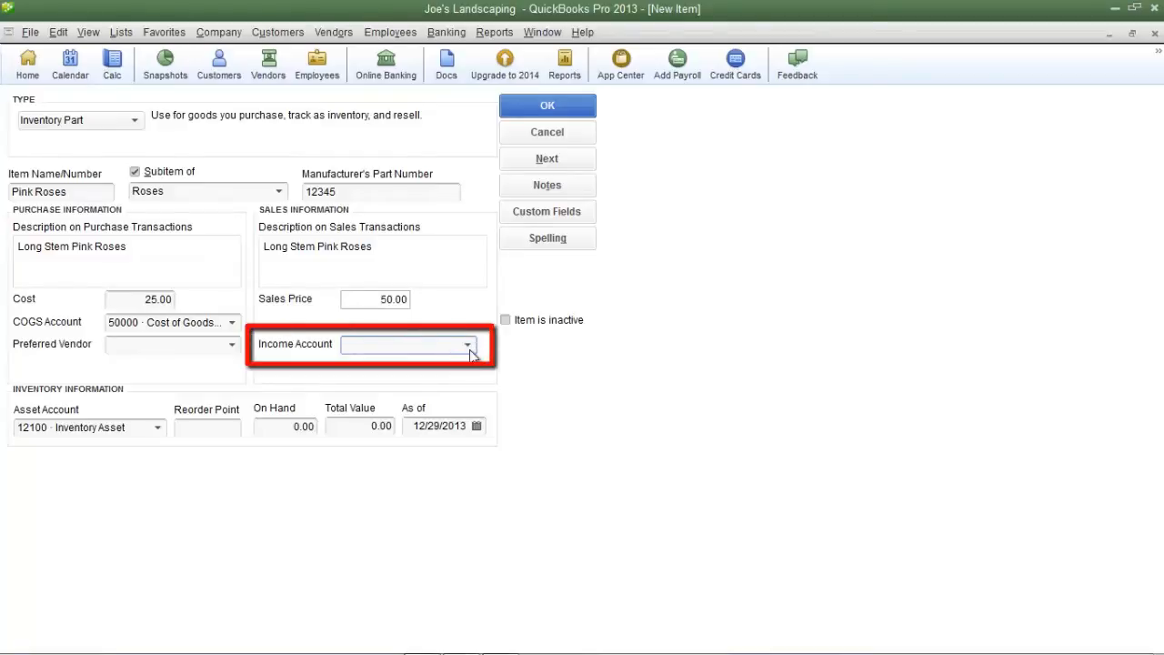
pyautogui.click(468, 346)
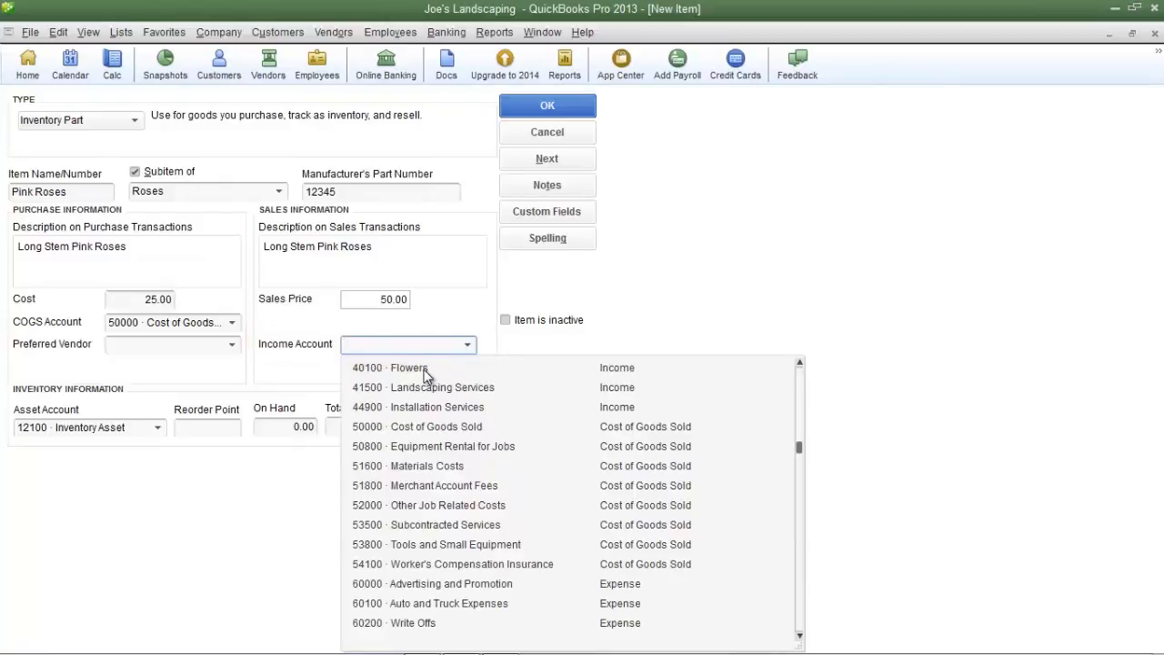
pyautogui.click(424, 369)
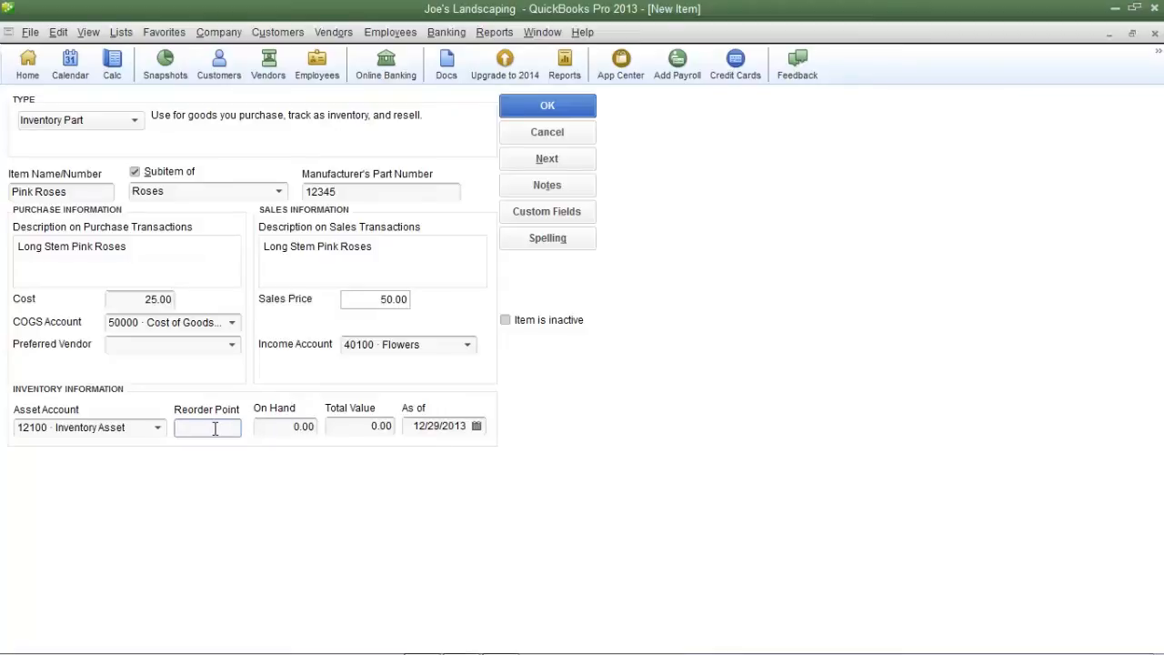
# - Enter a reorder point of 5 and an on-hand quantity of 3 for Pink Roses, and save the item
pyautogui.write('5')
pyautogui.press('Tab')
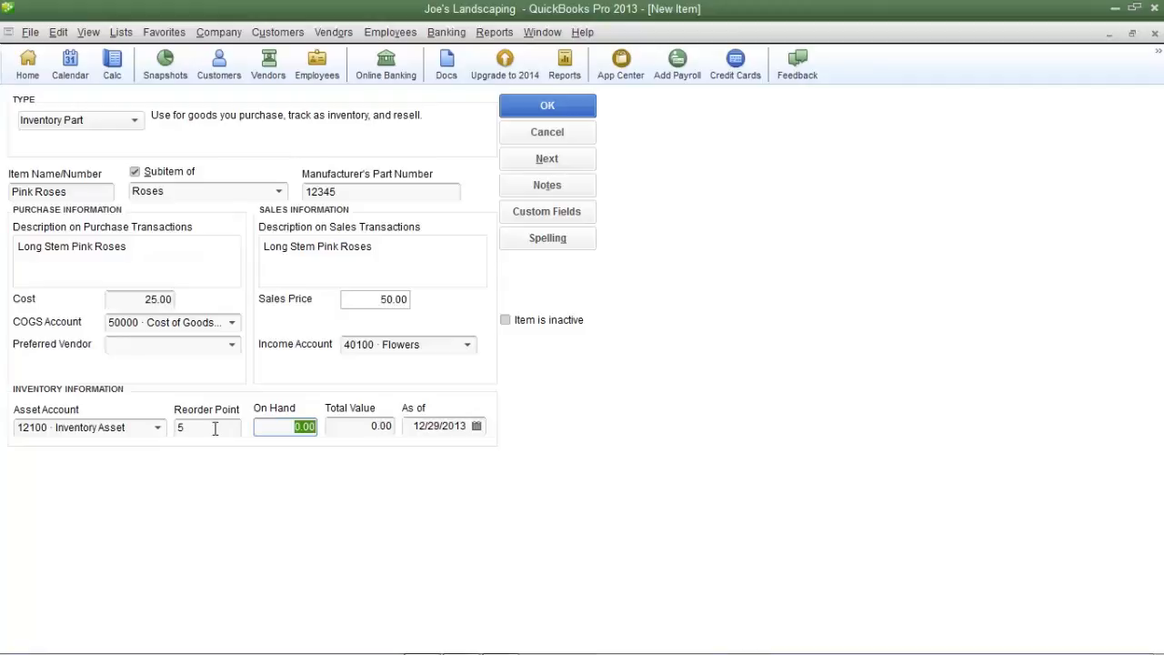
pyautogui.write('3')
pyautogui.doubleClick(280, 434)
pyautogui.click(363, 426)
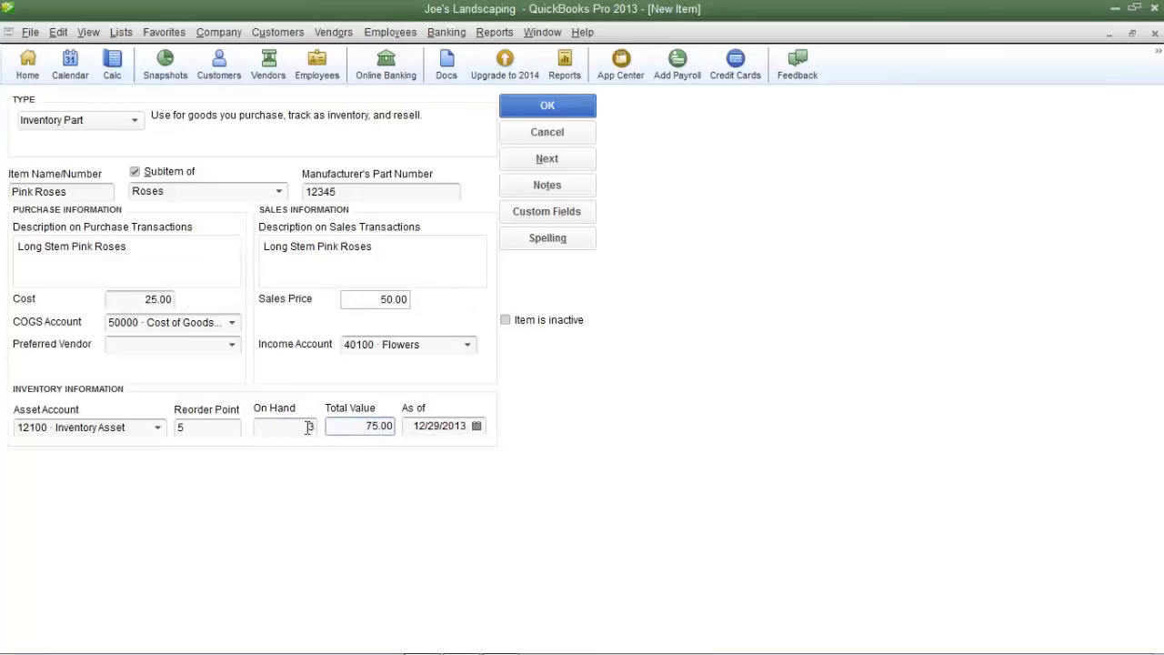
pyautogui.click(306, 425)
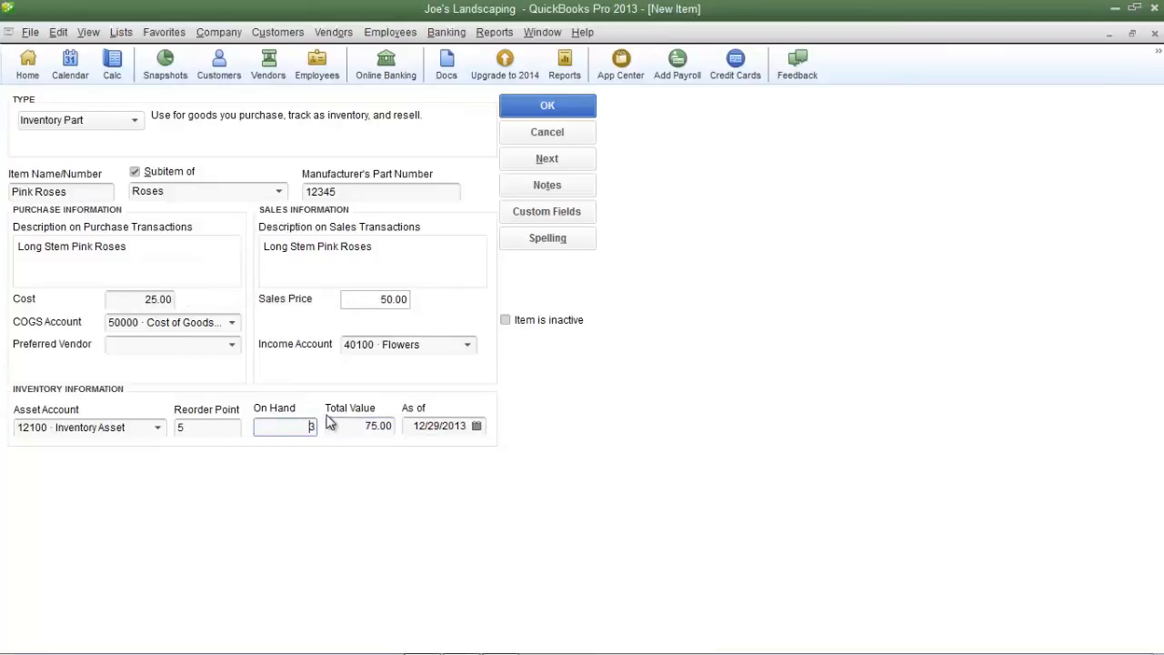
pyautogui.press('Return')
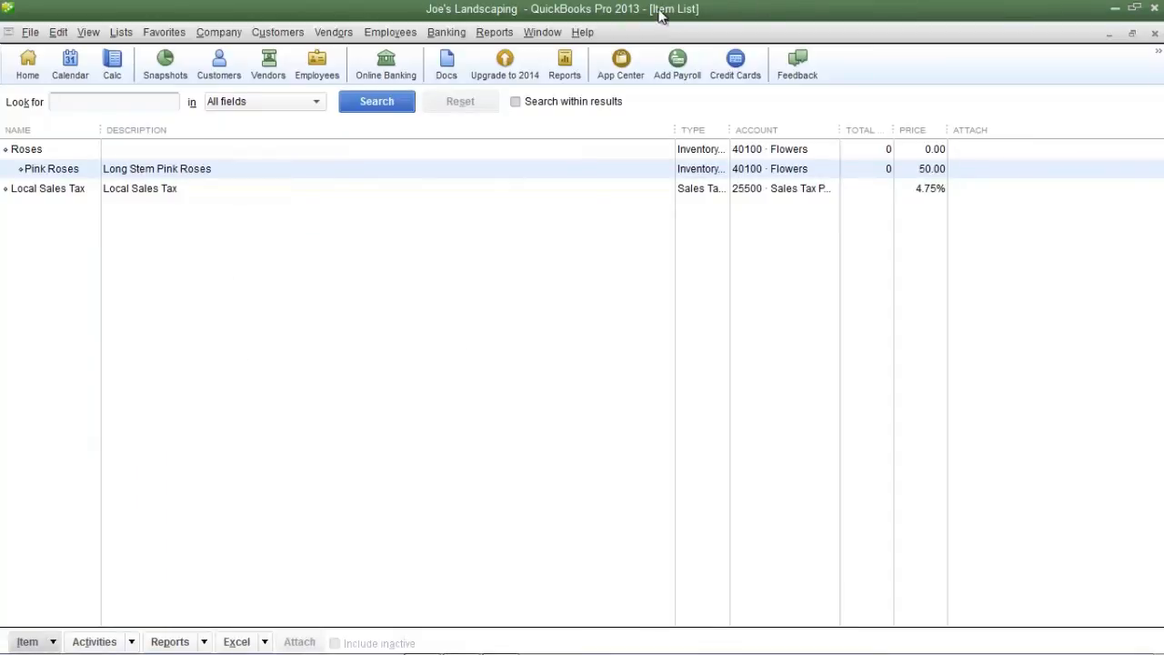
pyautogui.click(34, 152)
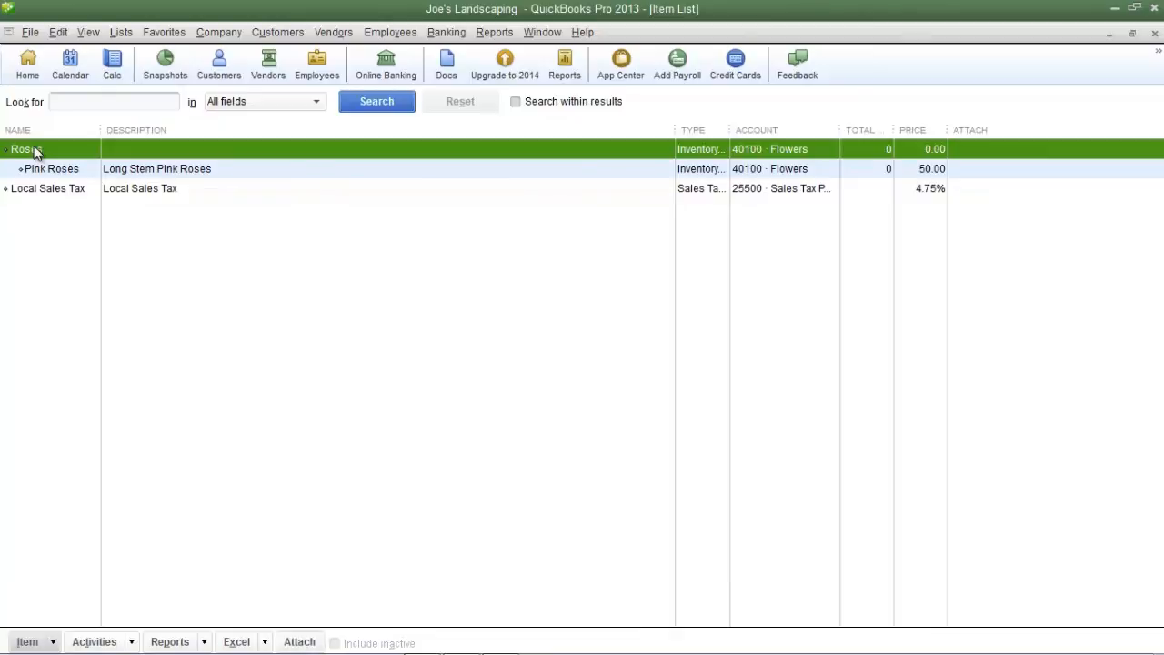
pyautogui.click(36, 153)
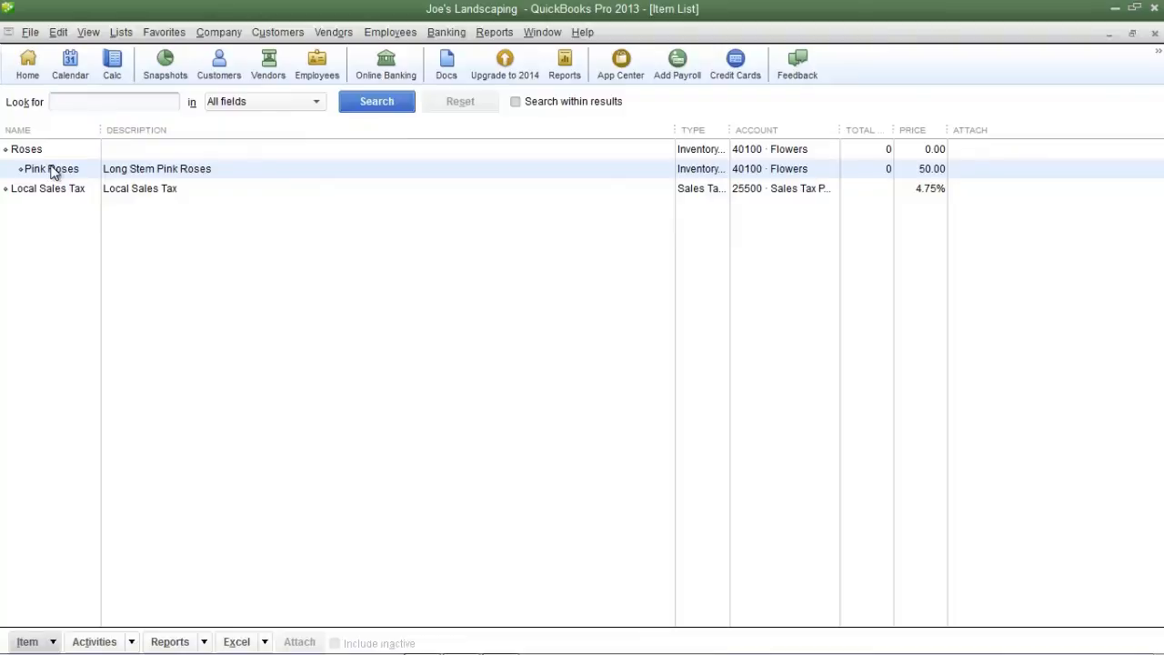
# - Duplicate the Pink Roses item and name the copy Red Roses
pyautogui.rightClick(53, 173)
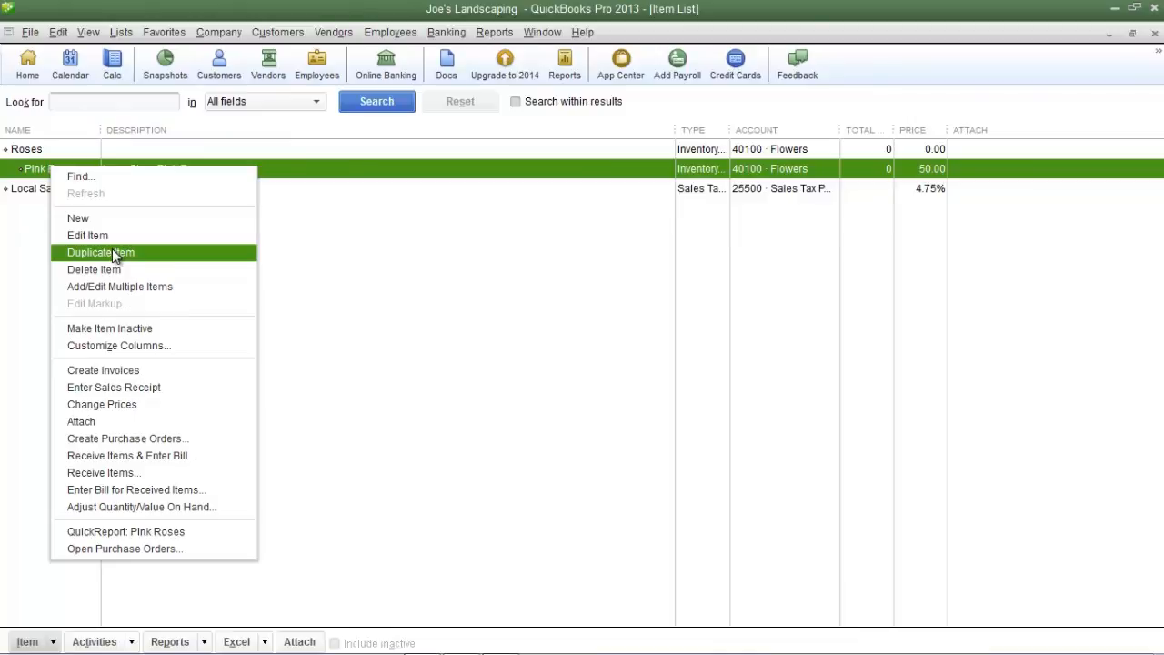
pyautogui.click(115, 253)
pyautogui.click(37, 192)
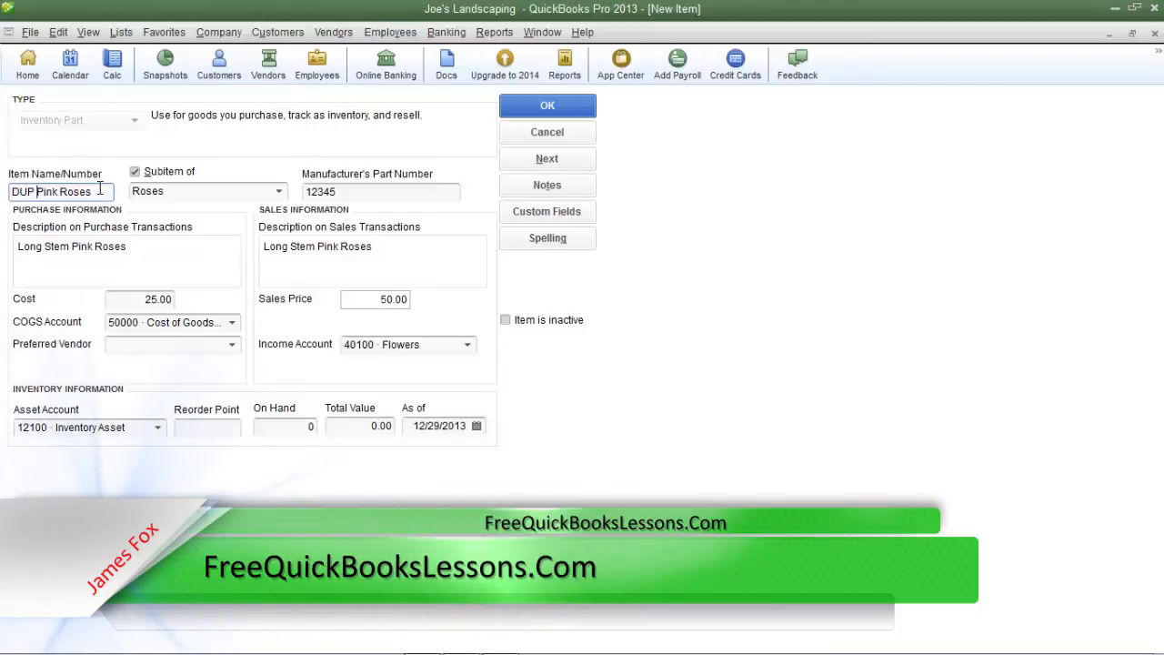
pyautogui.moveTo(100, 188); pyautogui.dragTo(7, 193)
pyautogui.write('Red R')
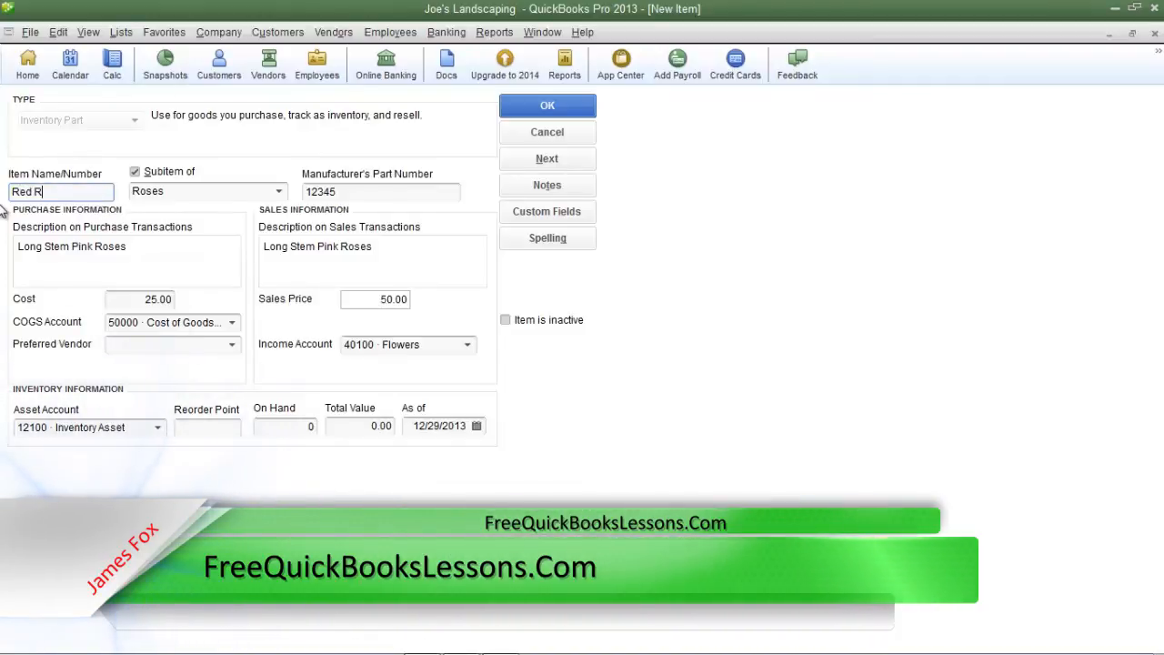
pyautogui.write('oses')
# - Change the Red Roses manufacturer's part number to 12346
pyautogui.click(353, 193)
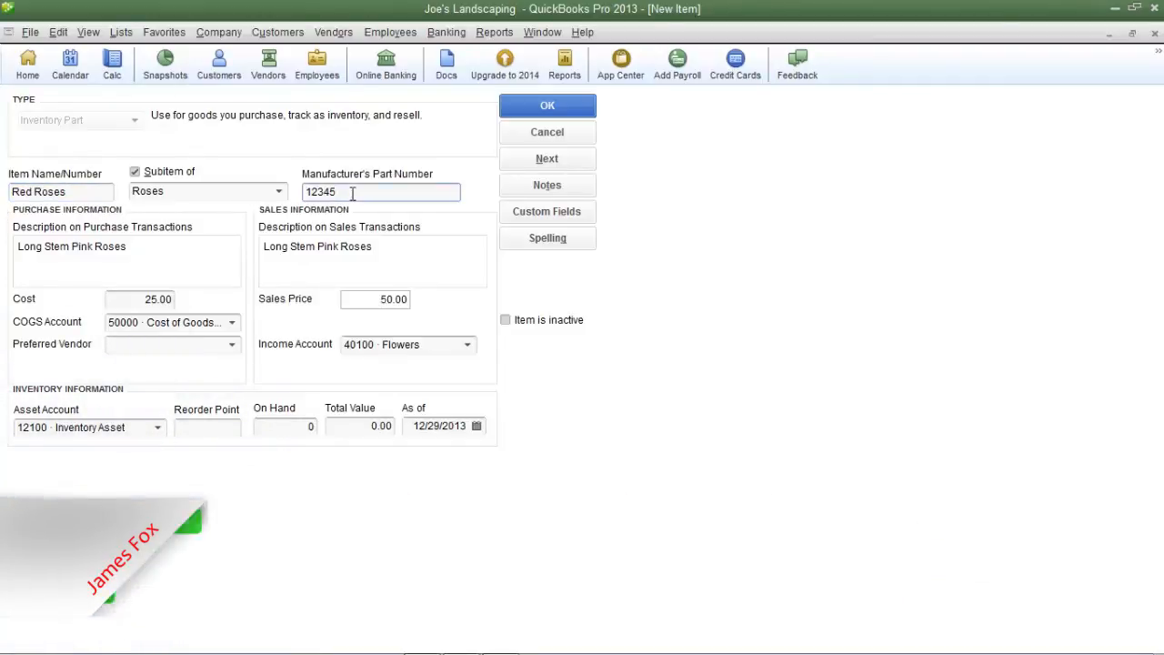
pyautogui.press('BackSpace')
pyautogui.write('6')
pyautogui.press('Tab')
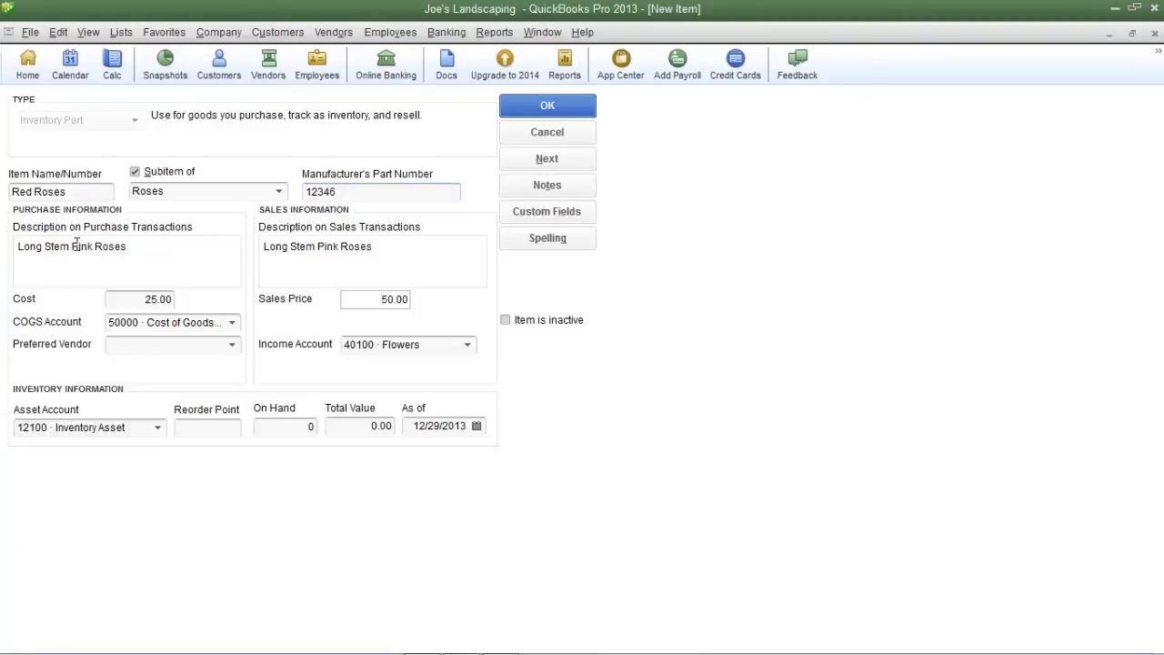
# - Change the purchase and sales descriptions of Red Roses to "Long Stem Red Roses" and save the item
pyautogui.click(91, 246)
pyautogui.press('BackSpace')
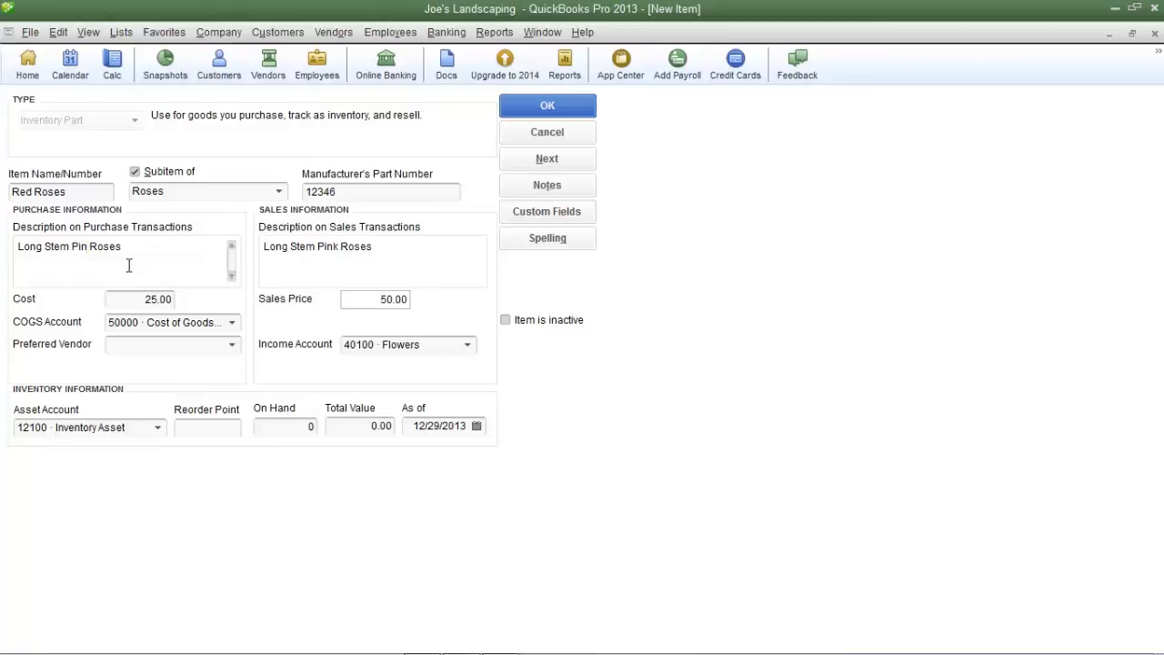
pyautogui.press('BackSpace')
pyautogui.press('BackSpace')
pyautogui.press('BackSpace')
pyautogui.write('Red')
pyautogui.click(347, 254)
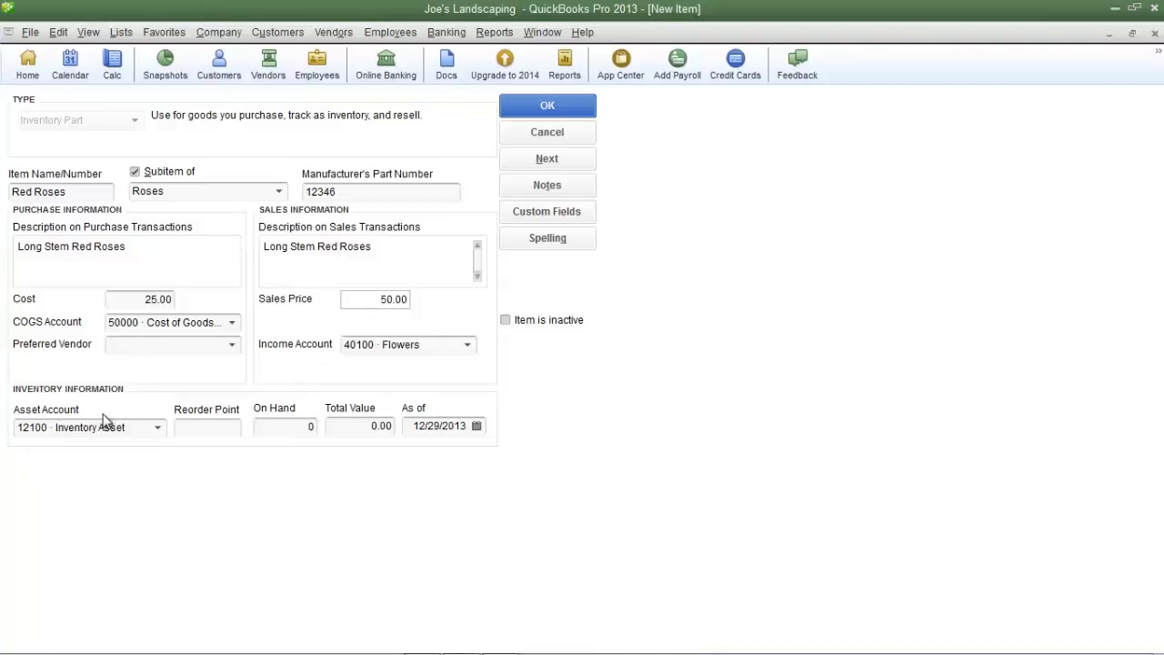
pyautogui.click(550, 105)
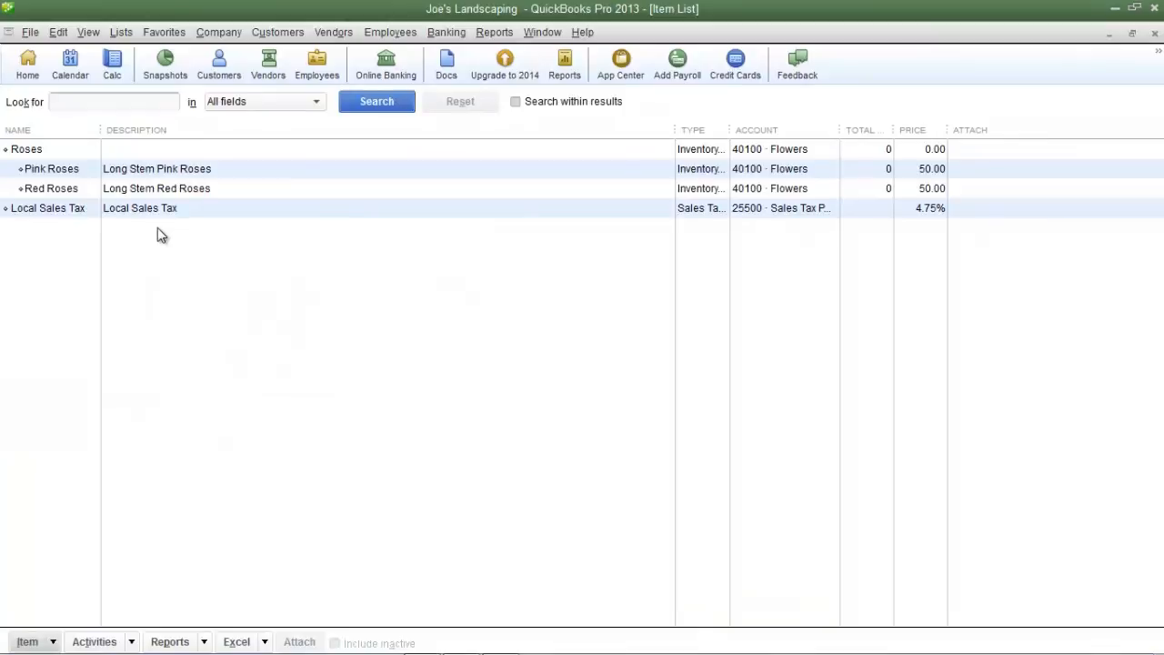